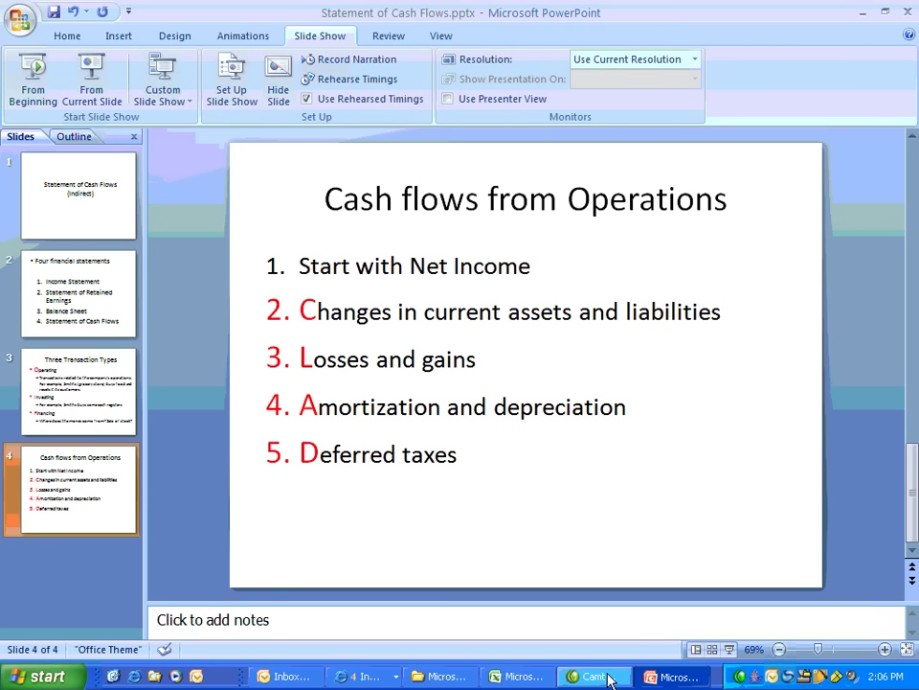
Switch to the cash flow workbook and select the XYZ Company Balance Sheets title across B2:D2
{"action": "left_click", "coordinate": [522, 677]}
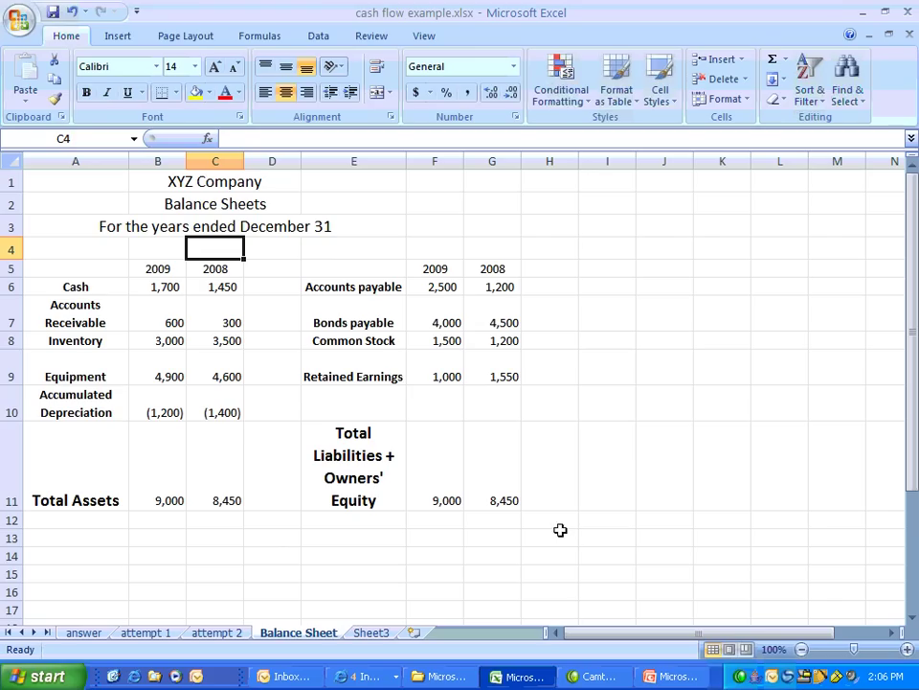
{"action": "left_click", "coordinate": [215, 208]}
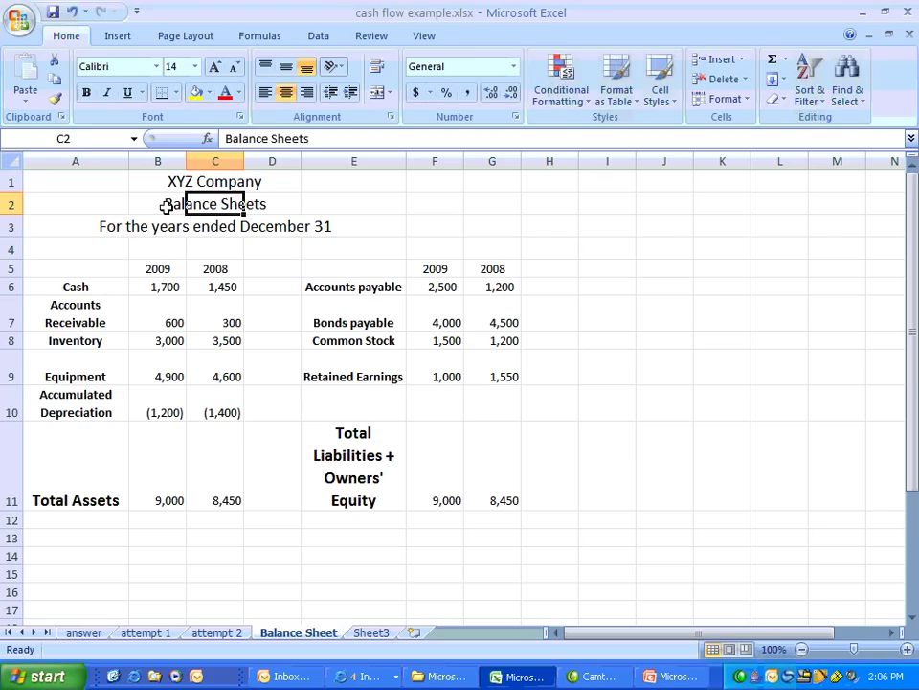
{"action": "left_click_drag", "start_coordinate": [159, 207], "coordinate": [251, 204]}
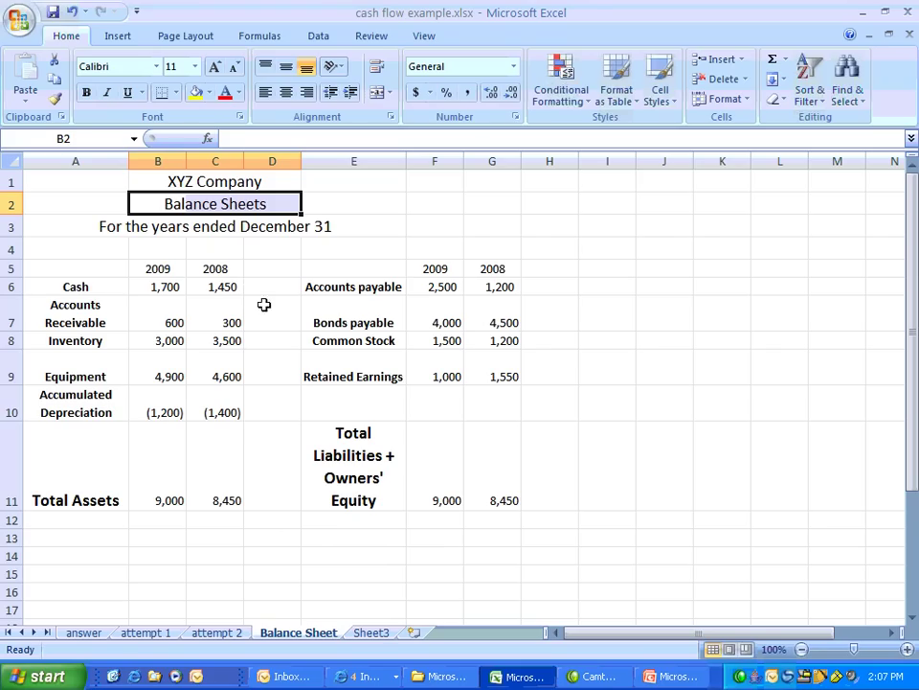
{"action": "left_click", "coordinate": [84, 633]}
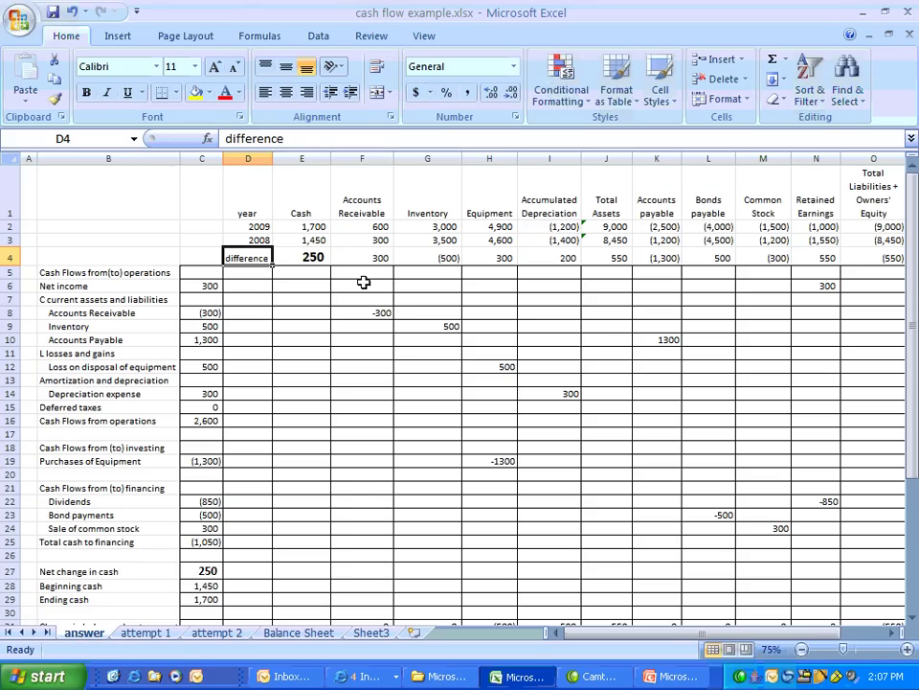
{"action": "scroll", "coordinate": [257, 228], "scroll_direction": "down", "scroll_amount": 2, "text": "ctrl"}
{"action": "left_click", "coordinate": [257, 228]}
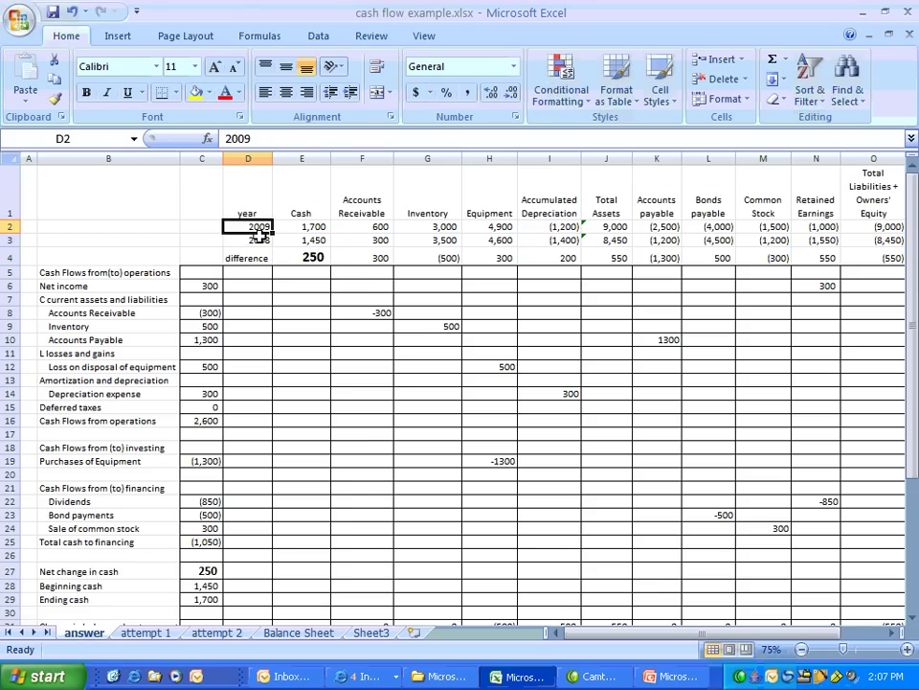
{"action": "left_click", "coordinate": [254, 239]}
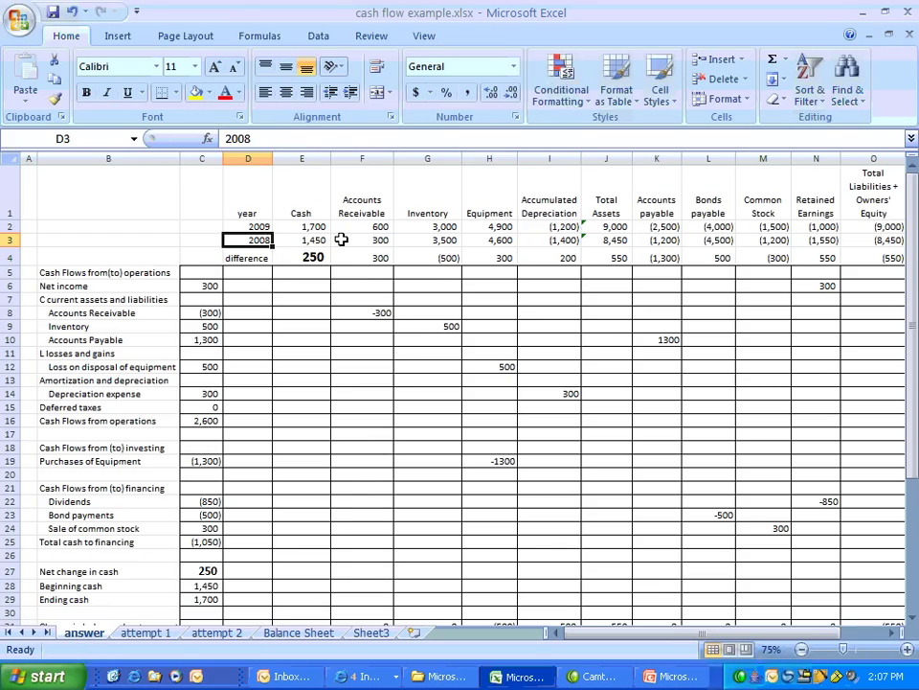
{"action": "key", "text": "Up"}
{"action": "key", "text": "shift+Right"}
{"action": "key", "text": "shift+Right"}
{"action": "key", "text": "shift+Right"}
{"action": "key", "text": "shift+Right"}
{"action": "key", "text": "shift+Right"}
{"action": "key", "text": "shift+Right"}
{"action": "key", "text": "shift+Right"}
{"action": "key", "text": "shift+Right"}
{"action": "key", "text": "shift+Right"}
{"action": "key", "text": "shift+Right"}
{"action": "key", "text": "shift+Right"}
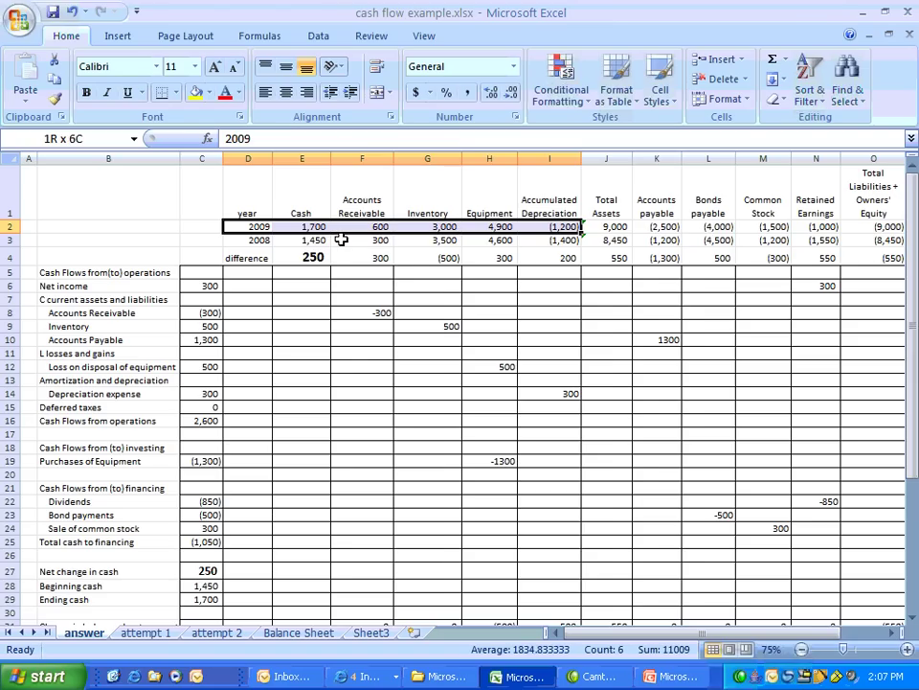
{"action": "scroll", "coordinate": [341, 240], "scroll_direction": "right", "scroll_amount": 2}
{"action": "key", "text": "shift+Down"}
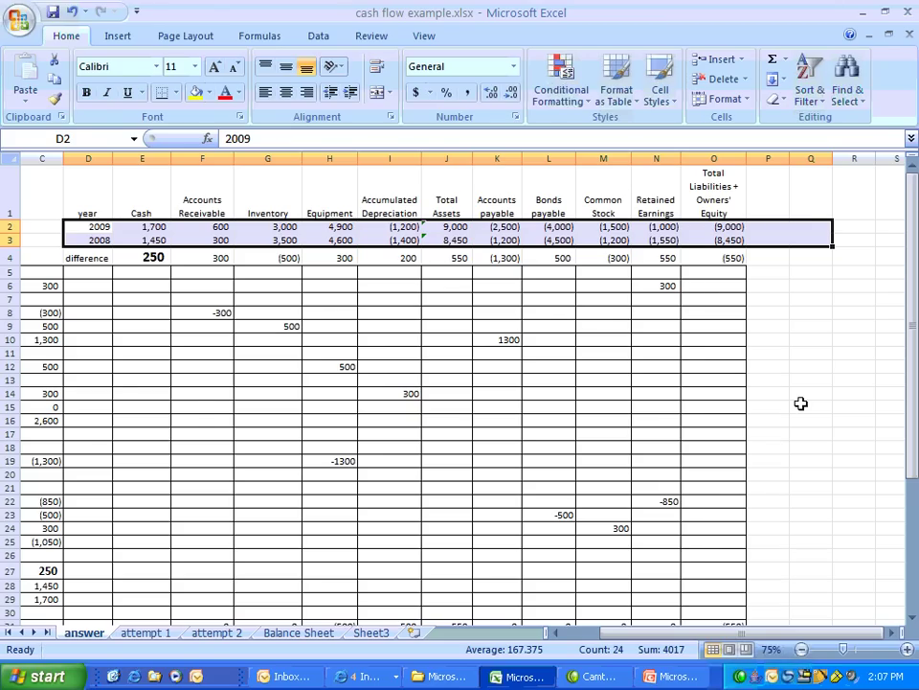
{"action": "left_click", "coordinate": [557, 633]}
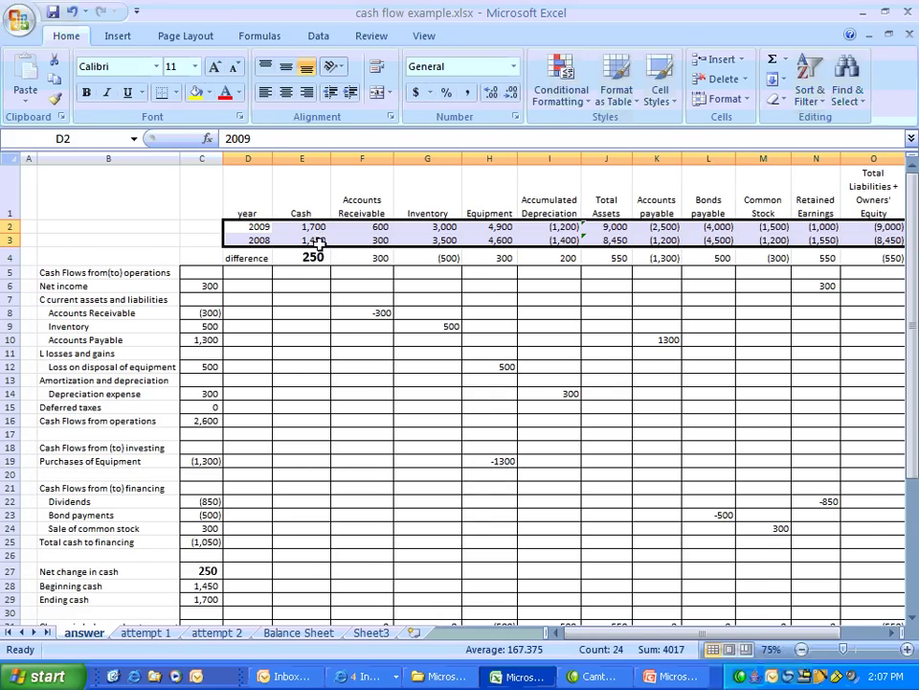
{"action": "left_click", "coordinate": [313, 257]}
{"action": "scroll", "coordinate": [388, 291], "scroll_direction": "down", "scroll_amount": 3}
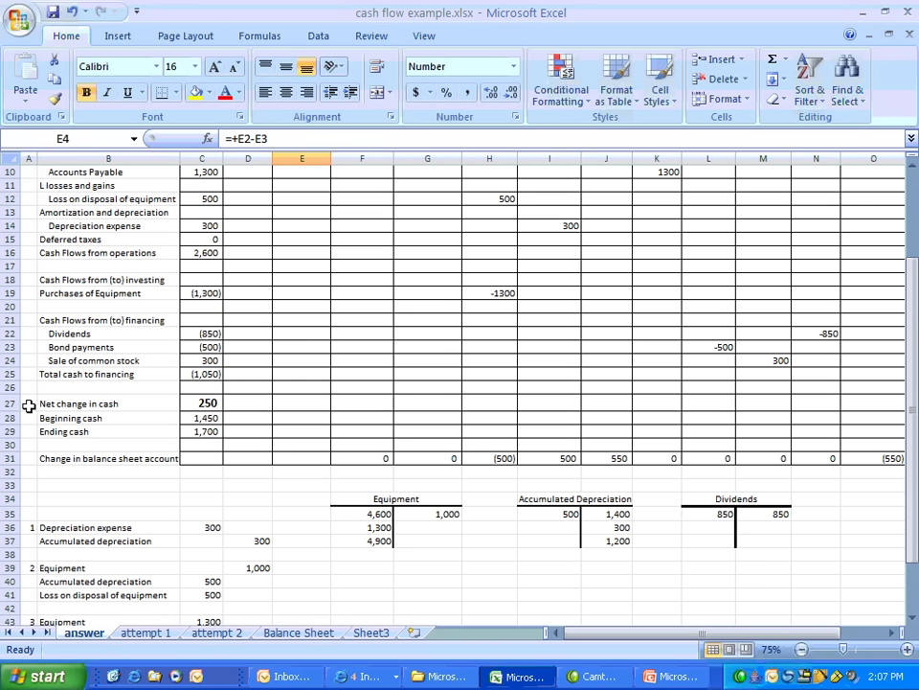
{"action": "left_click", "coordinate": [44, 403]}
{"action": "left_click_drag", "start_coordinate": [151, 403], "coordinate": [203, 431]}
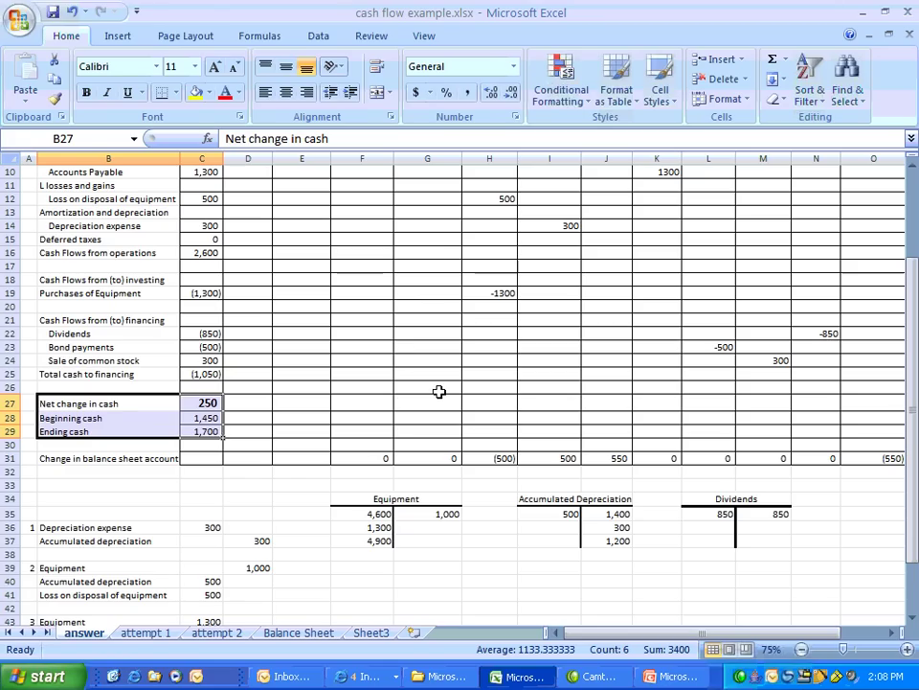
{"action": "scroll", "coordinate": [439, 391], "scroll_direction": "up", "scroll_amount": 3}
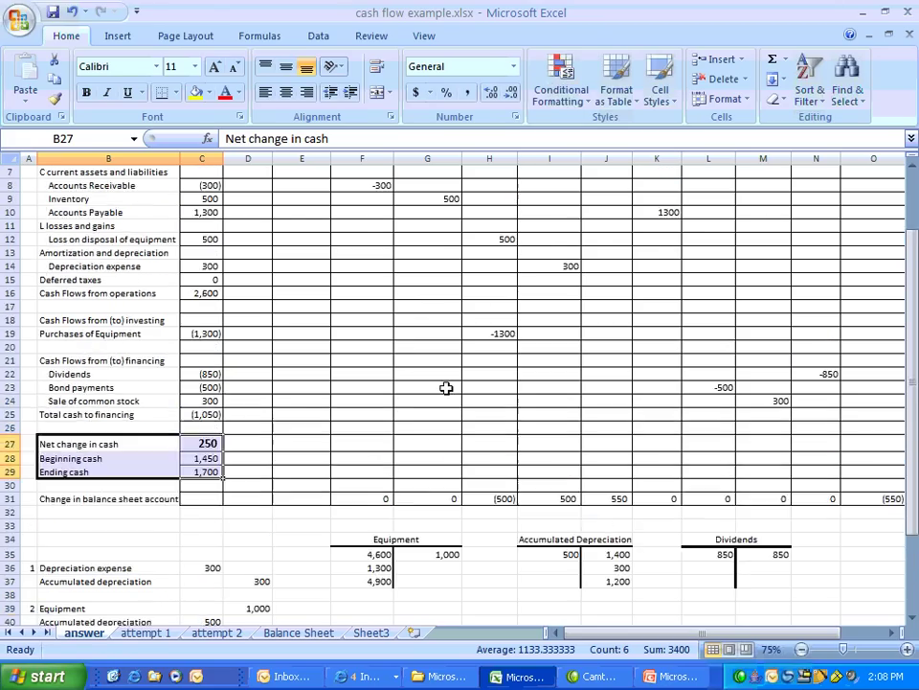
{"action": "left_click_drag", "start_coordinate": [52, 271], "coordinate": [108, 274]}
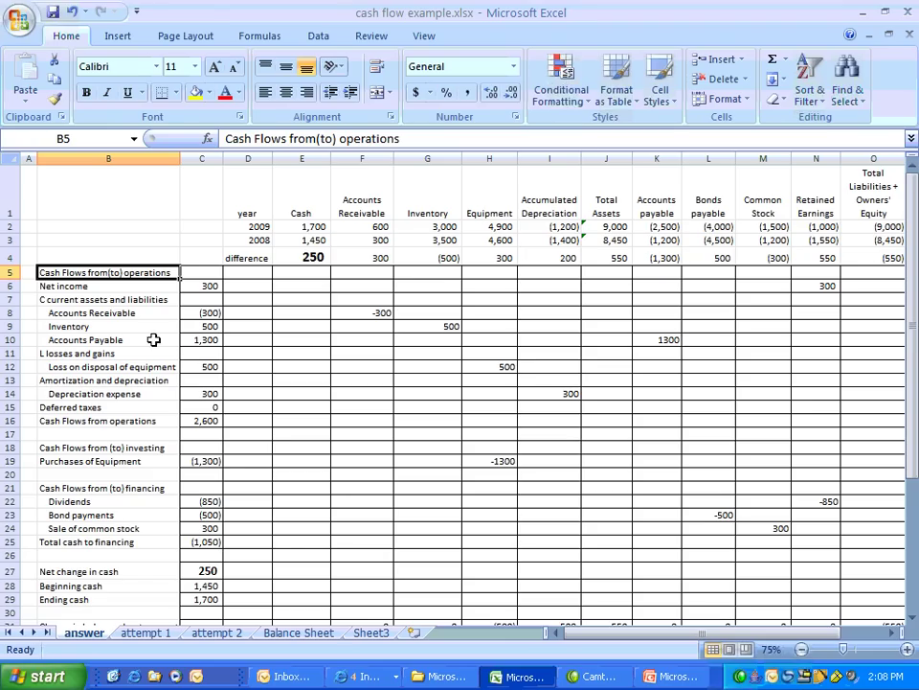
{"action": "left_click", "coordinate": [201, 287]}
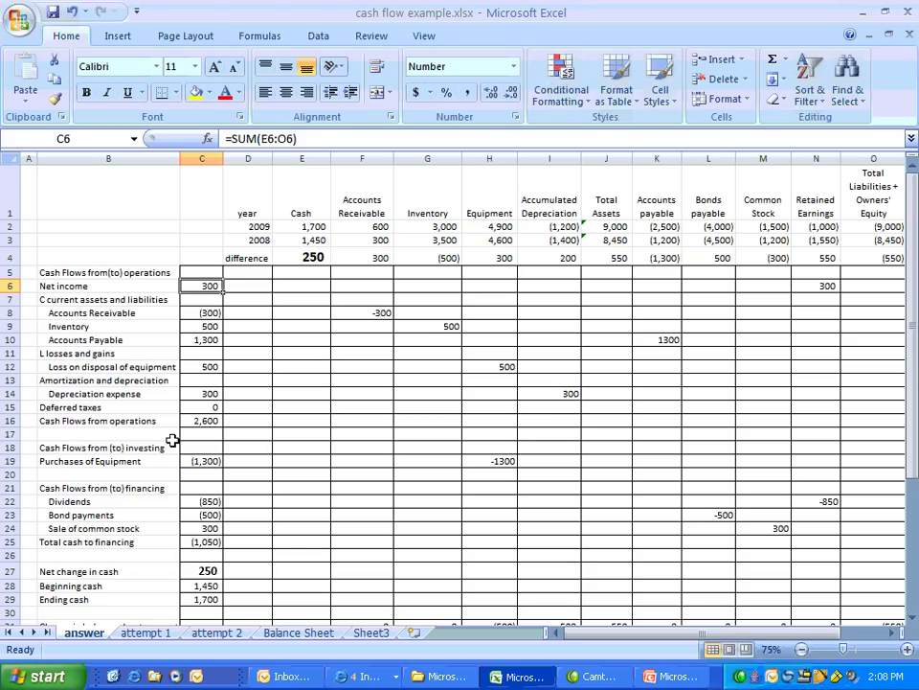
{"action": "key", "text": "Up"}
{"action": "key", "text": "Up"}
{"action": "key", "text": "Up"}
{"action": "key", "text": "Up"}
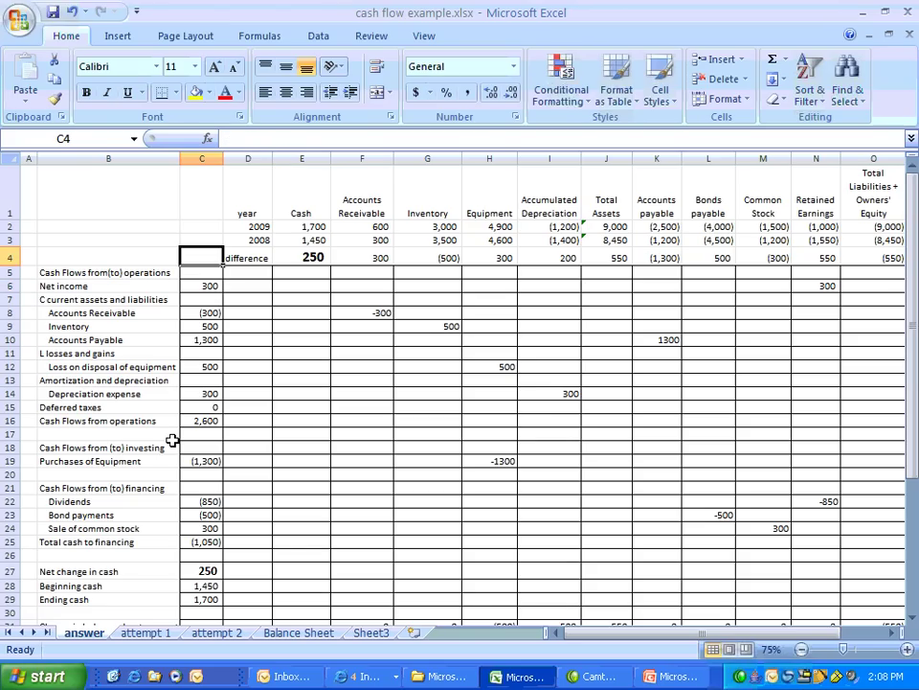
{"action": "key", "text": "Right"}
{"action": "key", "text": "Down"}
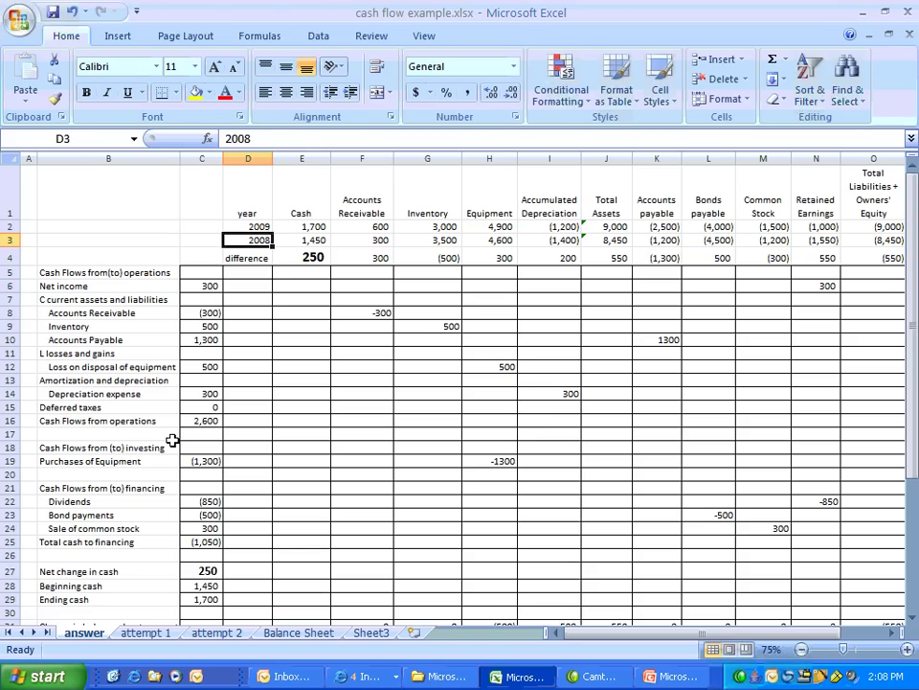
{"action": "key", "text": "Down"}
{"action": "key", "text": "Down"}
{"action": "key", "text": "Down"}
{"action": "key", "text": "Left"}
{"action": "key", "text": "Left"}
{"action": "key", "text": "Right"}
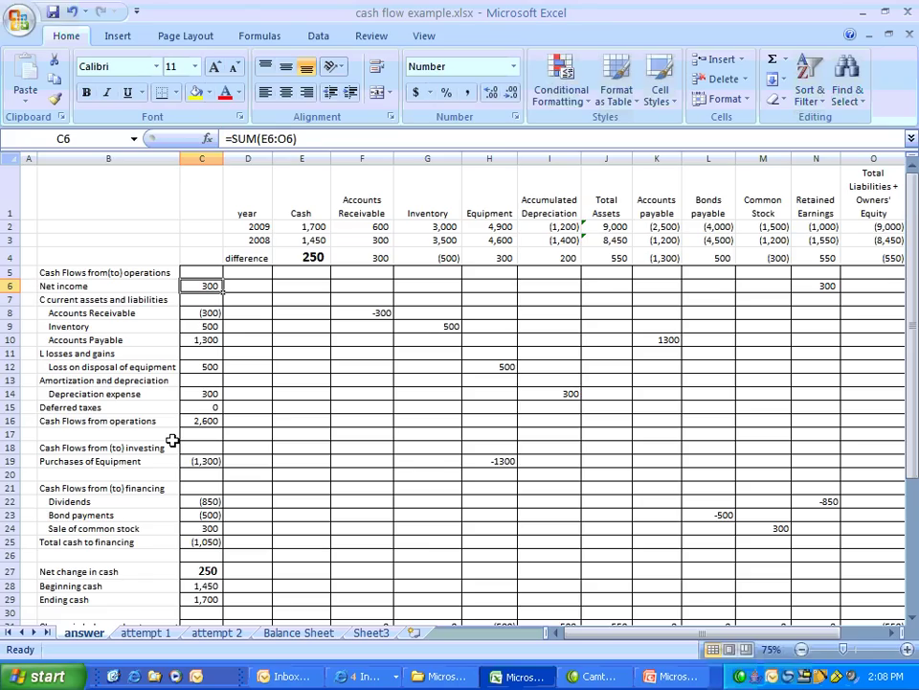
{"action": "key", "text": "Right"}
{"action": "key", "text": "Right"}
{"action": "key", "text": "Right"}
{"action": "key", "text": "Right"}
{"action": "key", "text": "Right"}
{"action": "key", "text": "Right"}
{"action": "key", "text": "Right"}
{"action": "key", "text": "Right"}
{"action": "key", "text": "Right"}
{"action": "key", "text": "Right"}
{"action": "key", "text": "Right"}
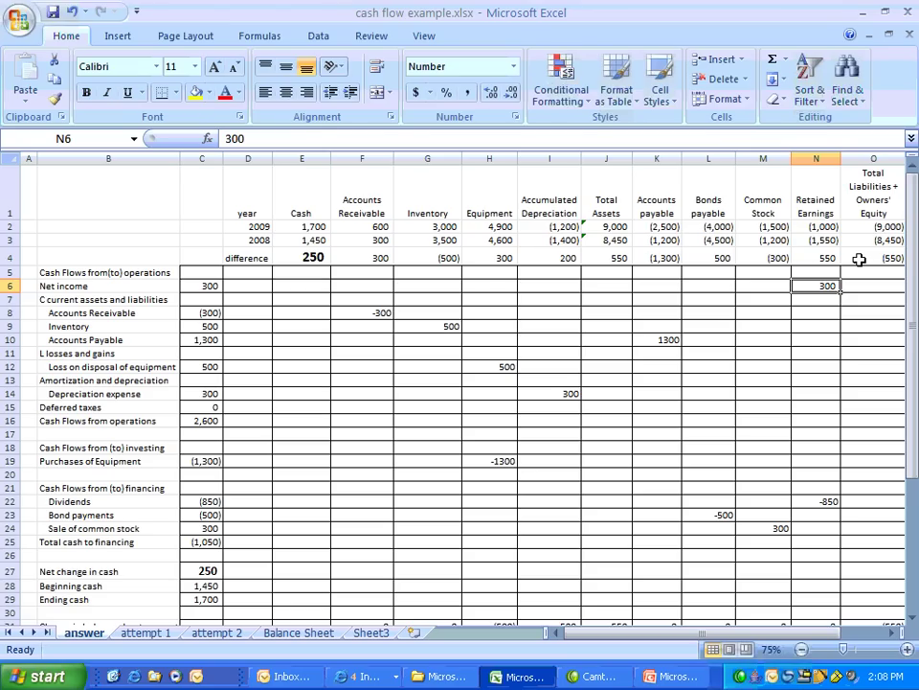
{"action": "left_click", "coordinate": [659, 228]}
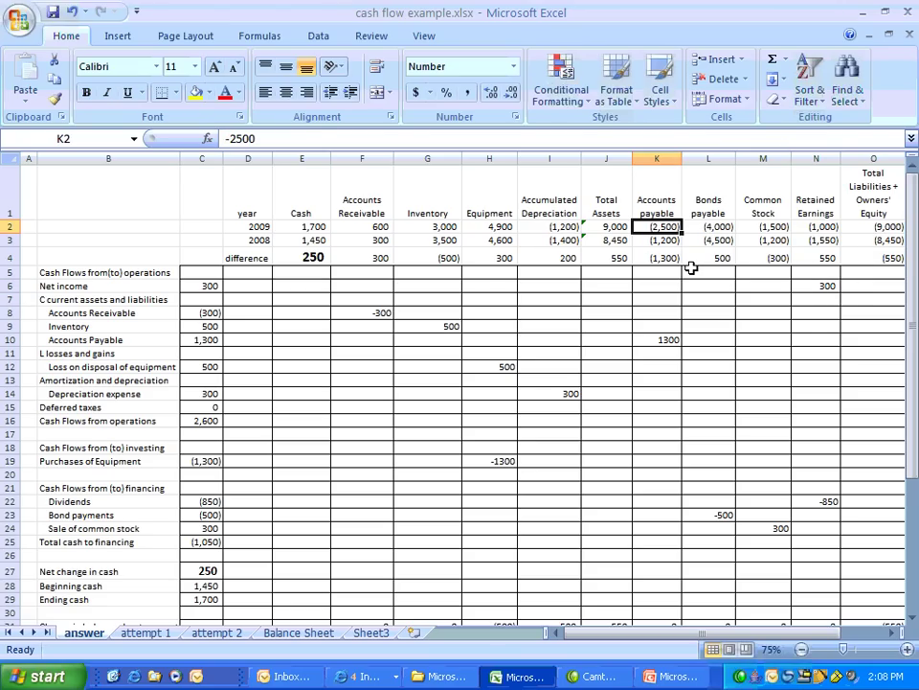
{"action": "left_click", "coordinate": [661, 241]}
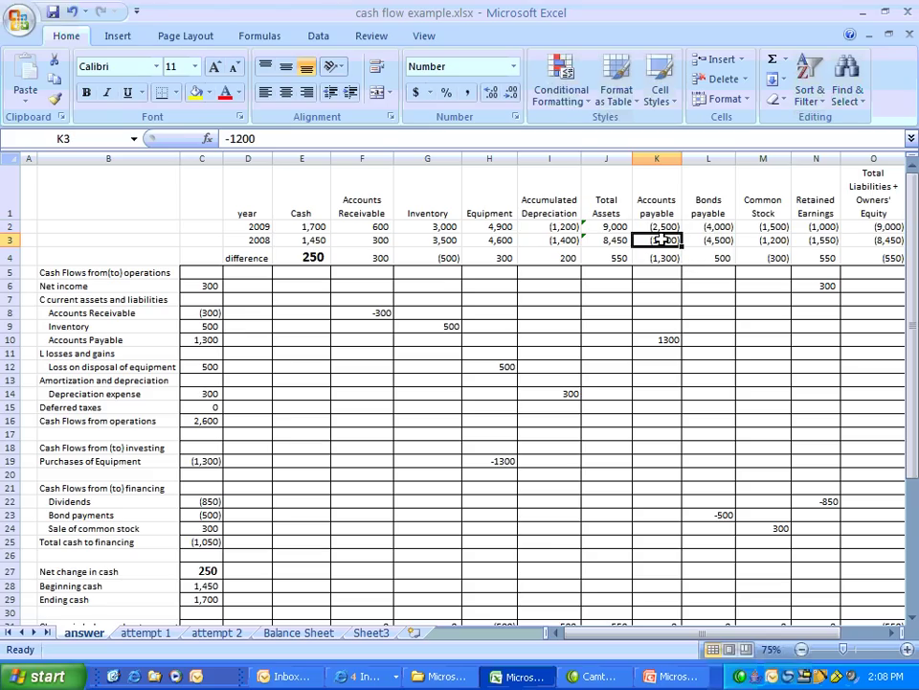
{"action": "left_click", "coordinate": [830, 228]}
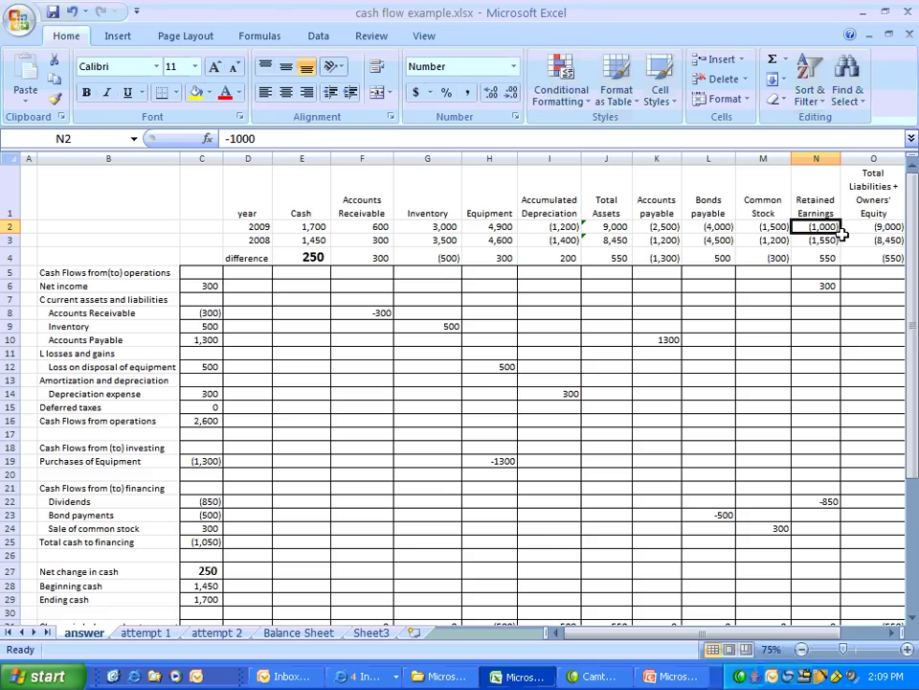
{"action": "left_click", "coordinate": [832, 242]}
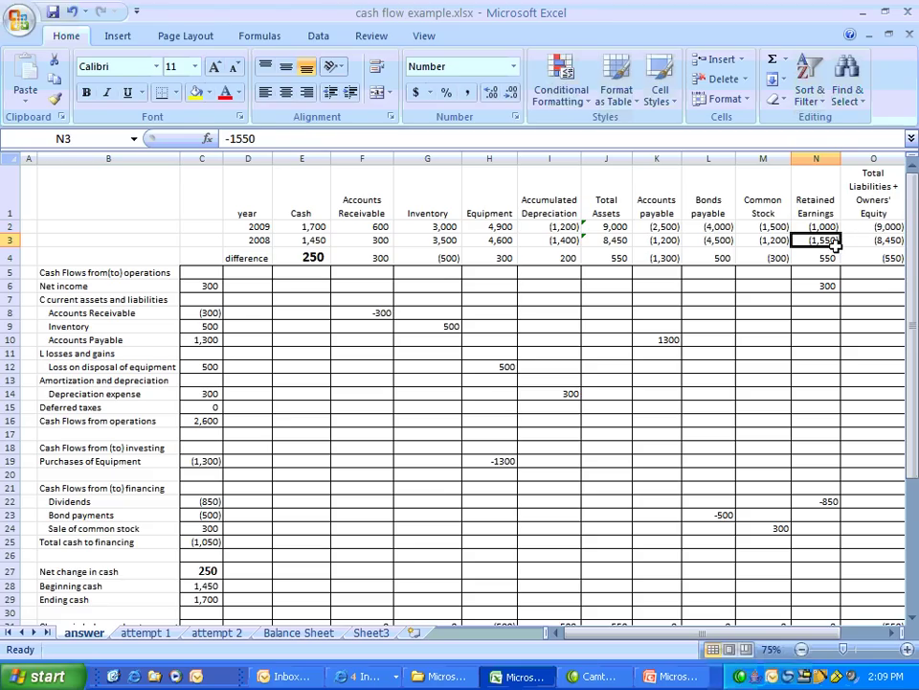
{"action": "left_click", "coordinate": [832, 259]}
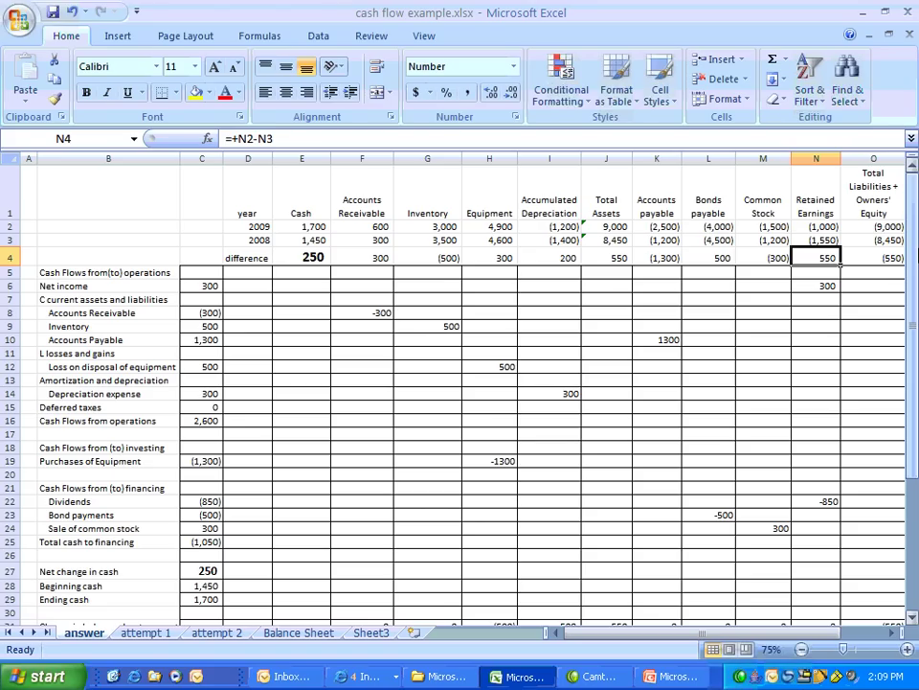
{"action": "left_click", "coordinate": [817, 288]}
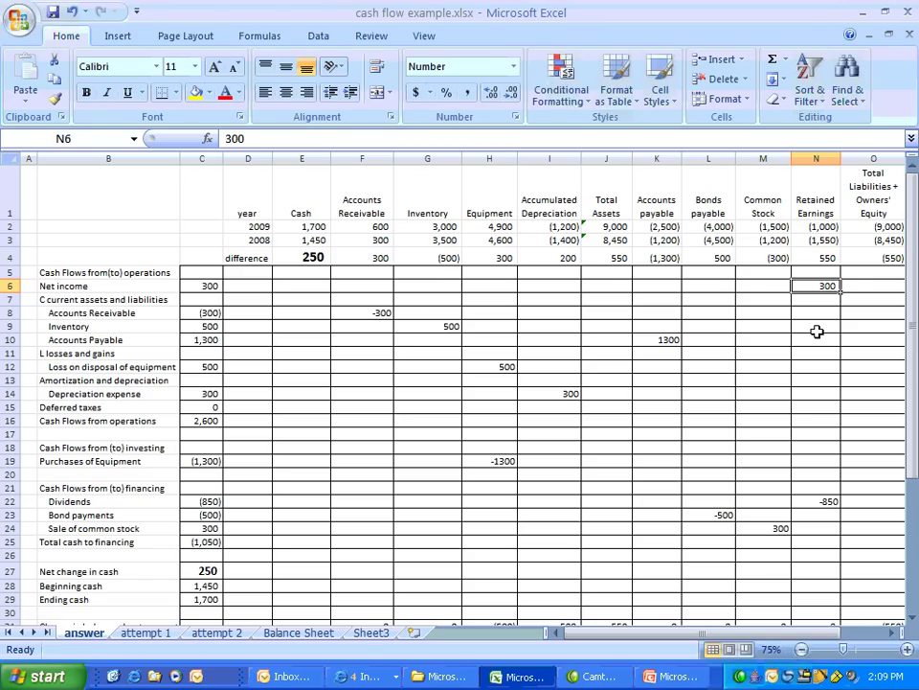
{"action": "key", "text": "Left"}
{"action": "key", "text": "Left"}
{"action": "key", "text": "Left"}
{"action": "key", "text": "Left"}
{"action": "key", "text": "Left"}
{"action": "key", "text": "Left"}
{"action": "key", "text": "Left"}
{"action": "key", "text": "Left"}
{"action": "key", "text": "Left"}
{"action": "key", "text": "Left"}
{"action": "key", "text": "Left"}
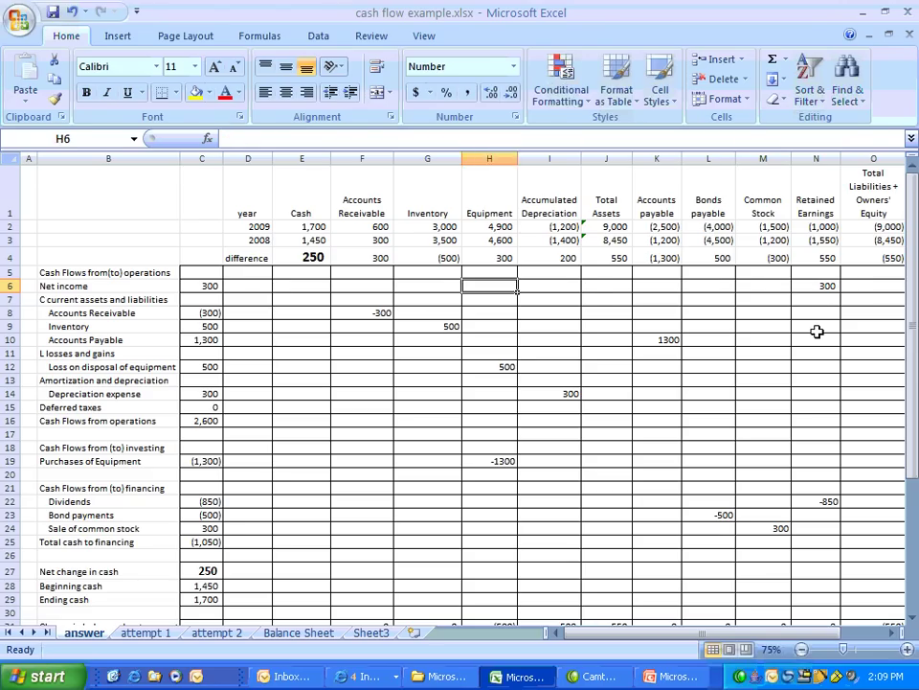
{"action": "key", "text": "Right"}
{"action": "key", "text": "Right"}
{"action": "key", "text": "Right"}
{"action": "key", "text": "Right"}
{"action": "key", "text": "Right"}
{"action": "key", "text": "Right"}
{"action": "key", "text": "Right"}
{"action": "key", "text": "Right"}
{"action": "key", "text": "Right"}
{"action": "key", "text": "Right"}
{"action": "key", "text": "Right"}
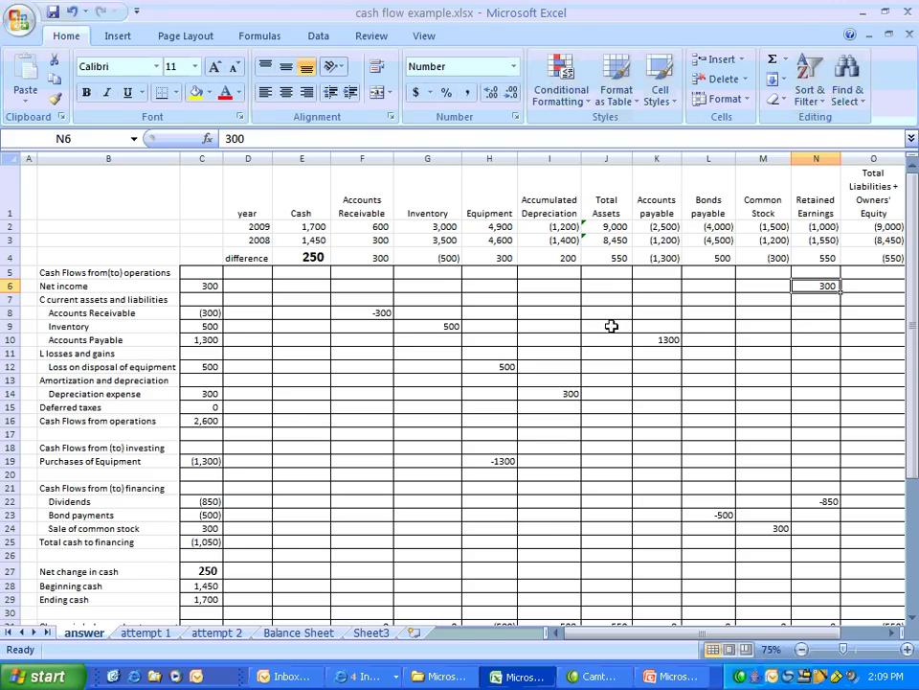
{"action": "left_click", "coordinate": [95, 301]}
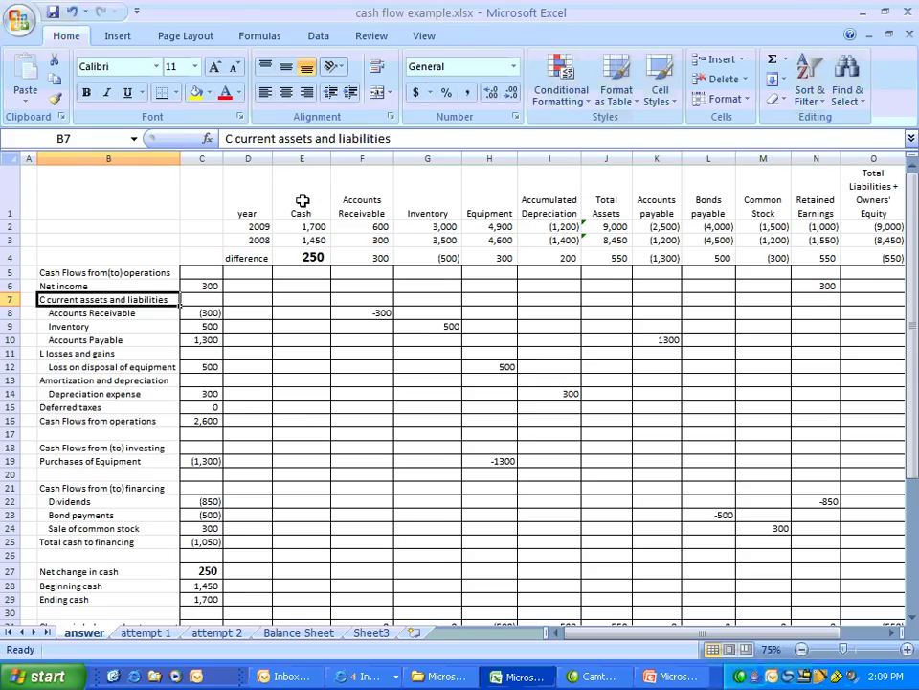
{"action": "left_click_drag", "start_coordinate": [302, 194], "coordinate": [398, 200]}
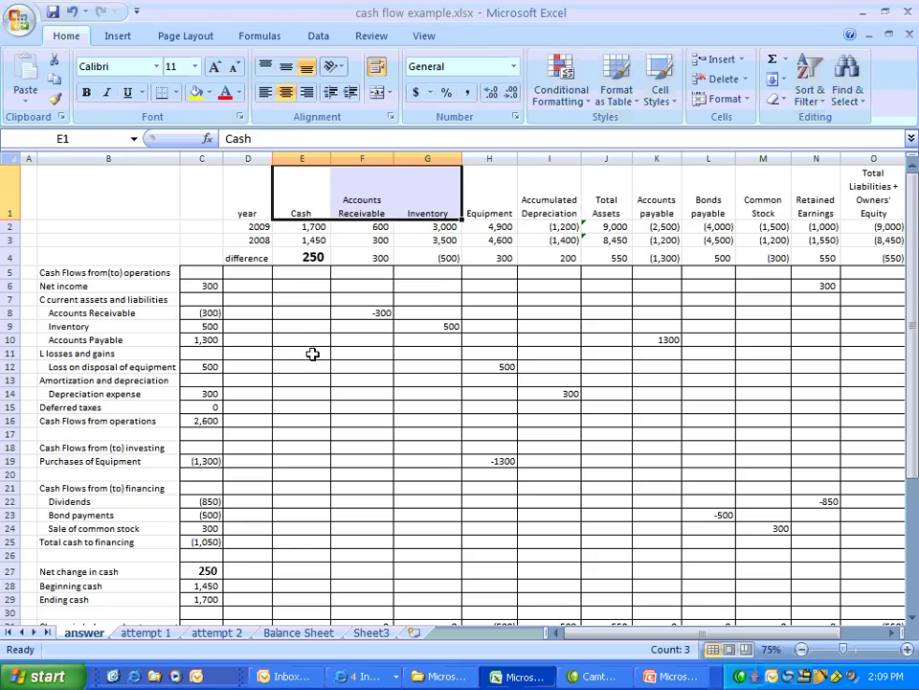
{"action": "left_click", "coordinate": [662, 203]}
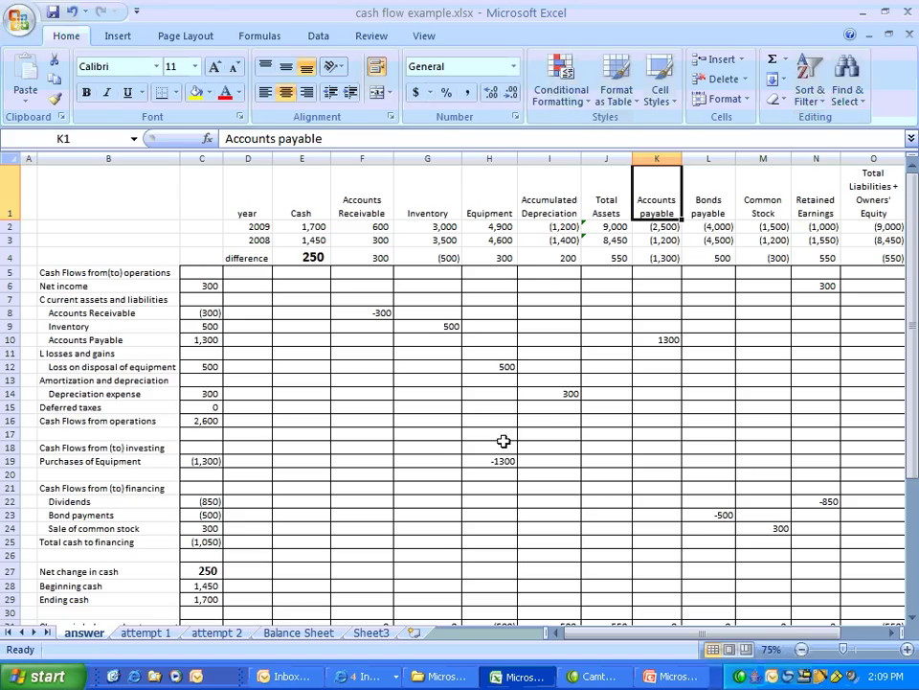
{"action": "left_click", "coordinate": [200, 312]}
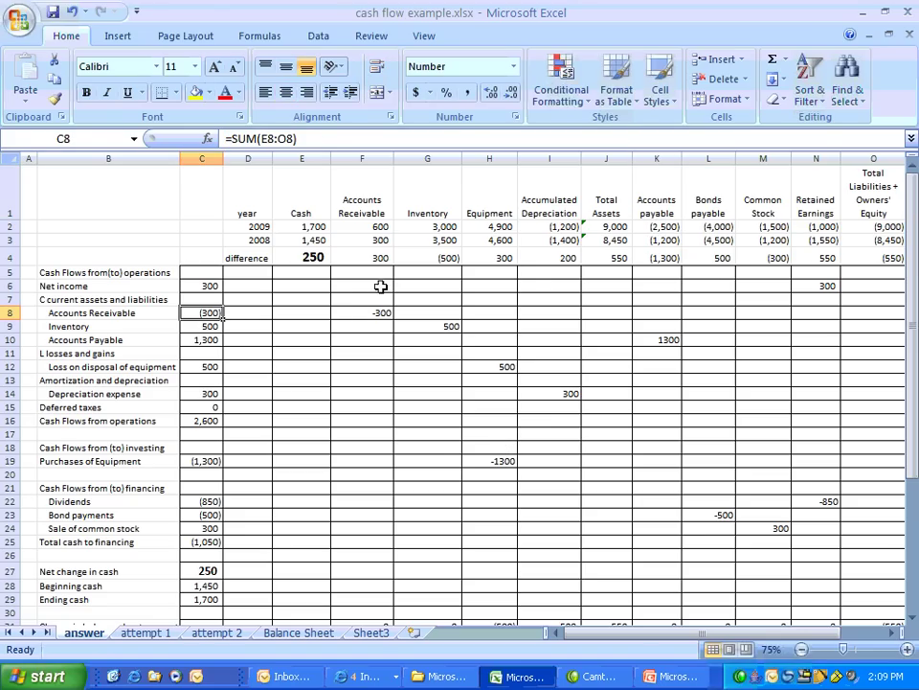
{"action": "left_click", "coordinate": [382, 314]}
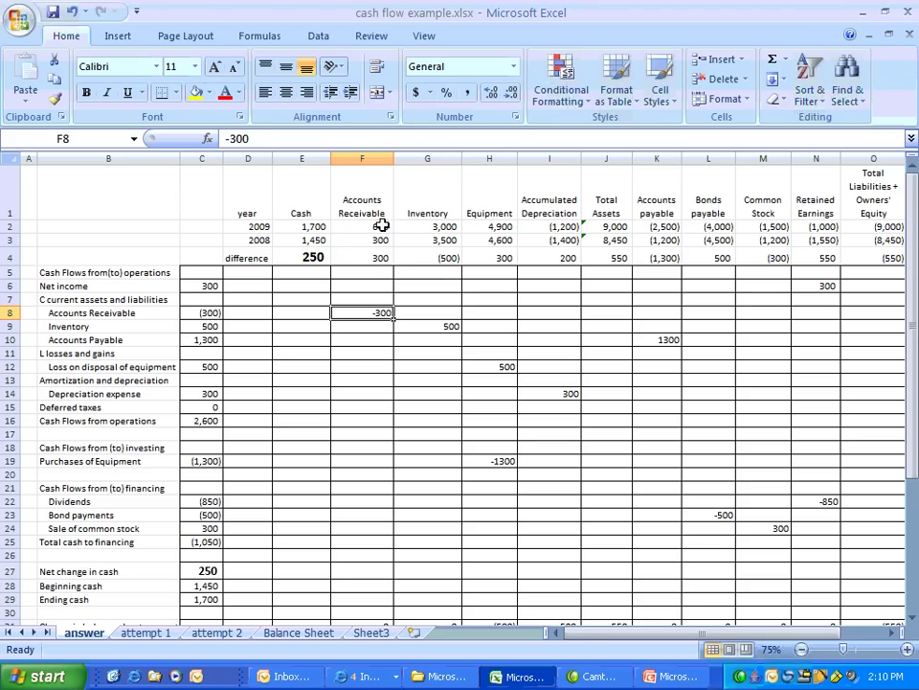
{"action": "left_click", "coordinate": [375, 256]}
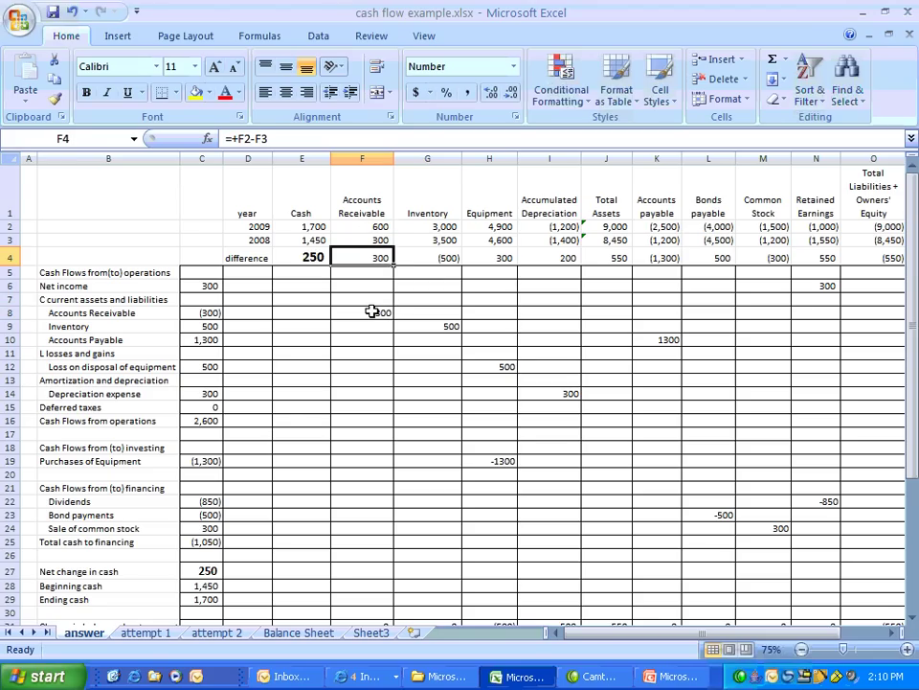
{"action": "left_click", "coordinate": [371, 312]}
{"action": "type", "text": "-300"}
{"action": "key", "text": "Return"}
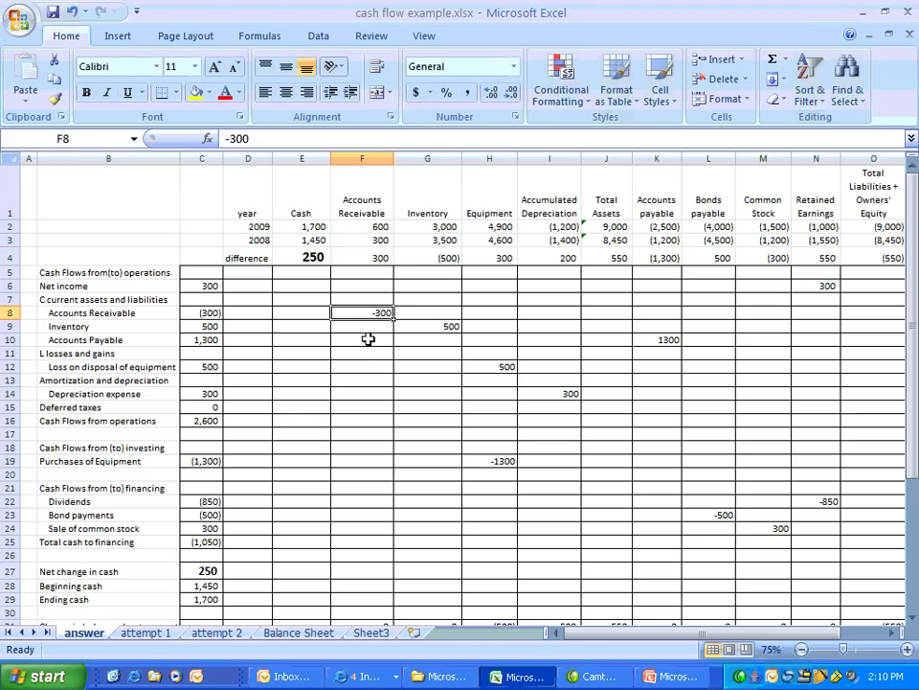
{"action": "left_click", "coordinate": [195, 313]}
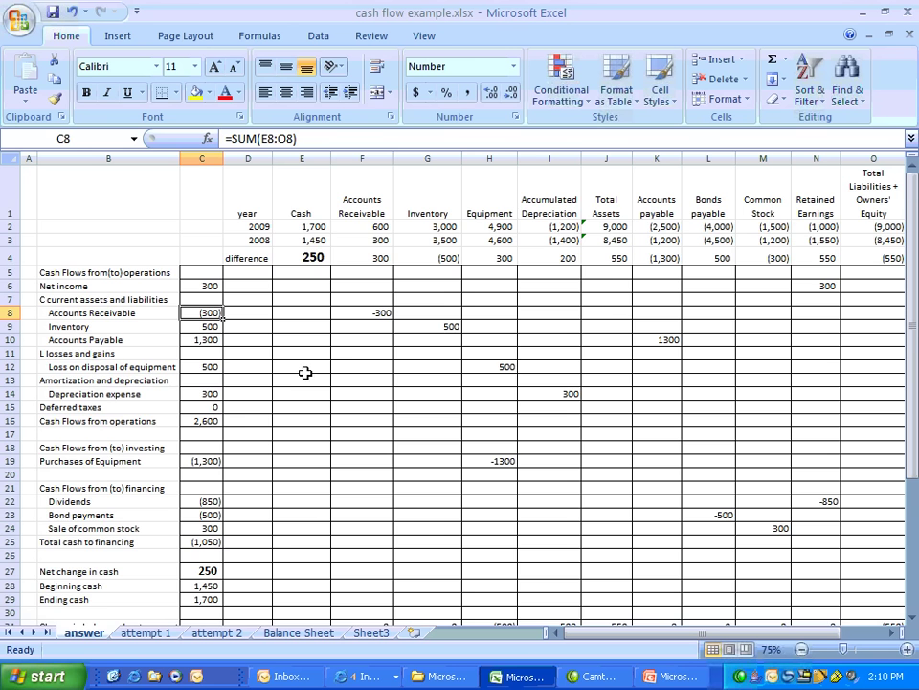
{"action": "scroll", "coordinate": [349, 355], "scroll_direction": "down", "scroll_amount": 1}
{"action": "left_click", "coordinate": [369, 543]}
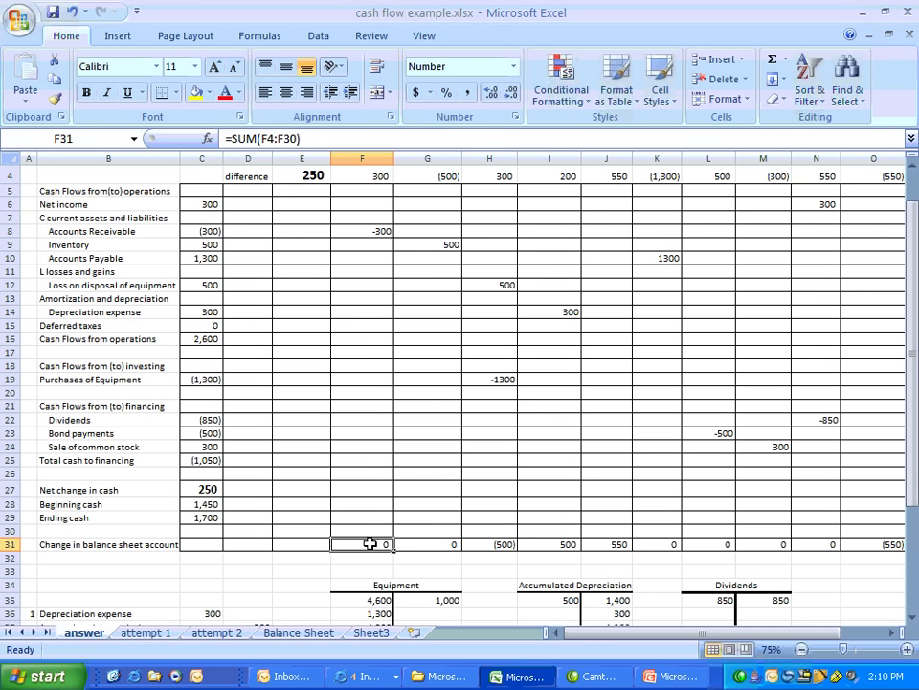
{"action": "scroll", "coordinate": [373, 469], "scroll_direction": "up", "scroll_amount": 1}
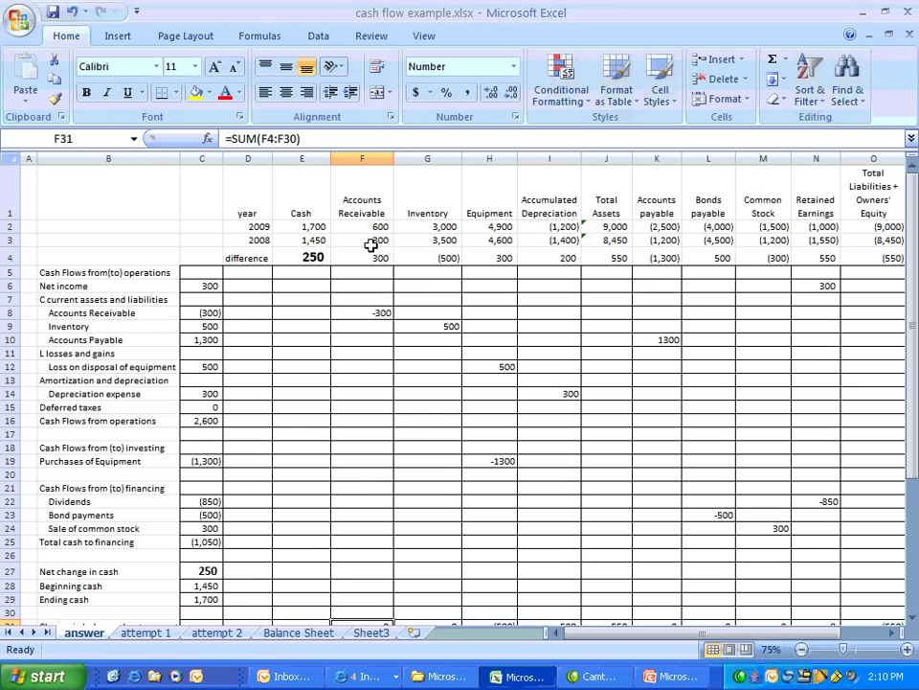
{"action": "left_click", "coordinate": [204, 329]}
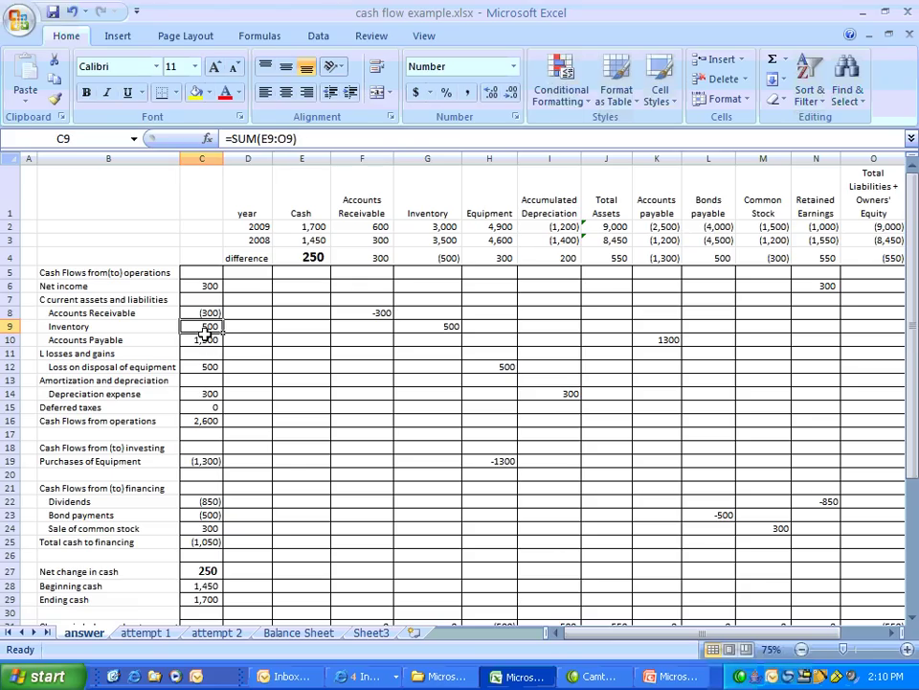
{"action": "left_click", "coordinate": [208, 340]}
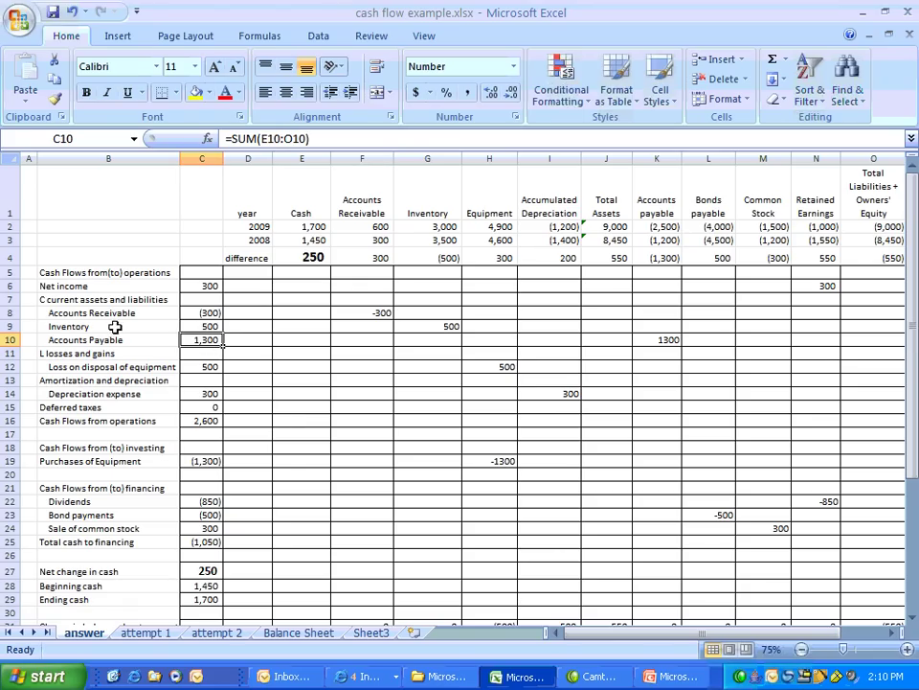
{"action": "left_click_drag", "start_coordinate": [62, 315], "coordinate": [204, 330]}
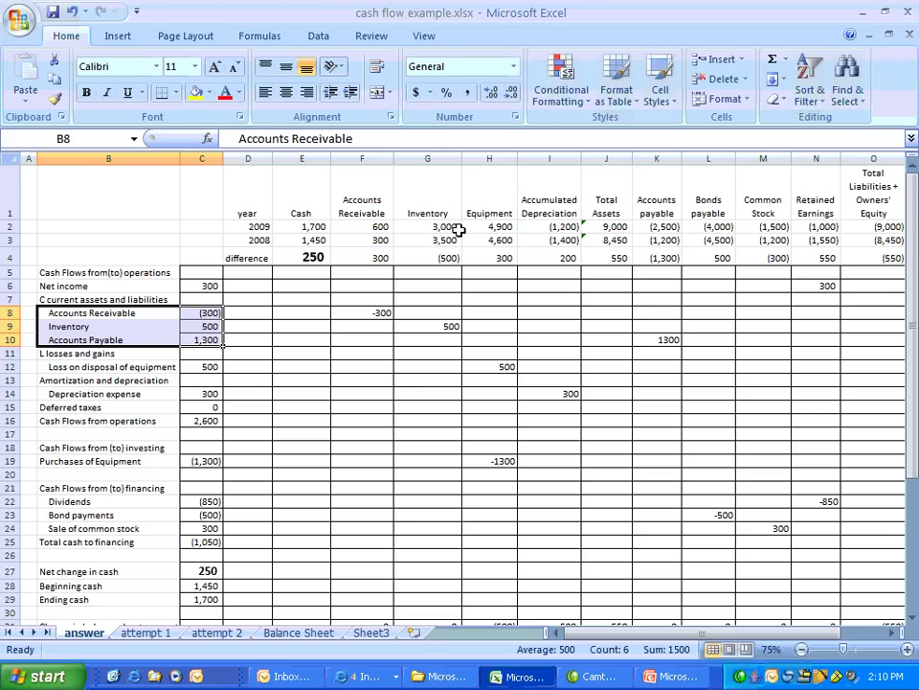
{"action": "left_click", "coordinate": [452, 328]}
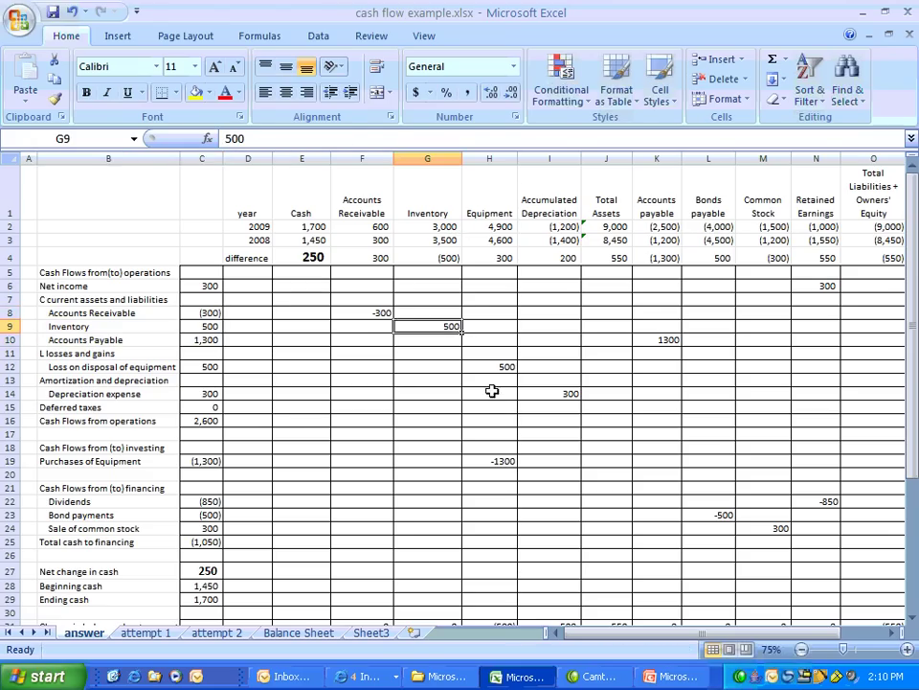
{"action": "left_click", "coordinate": [206, 327]}
{"action": "left_click", "coordinate": [427, 326]}
{"action": "left_click", "coordinate": [421, 255]}
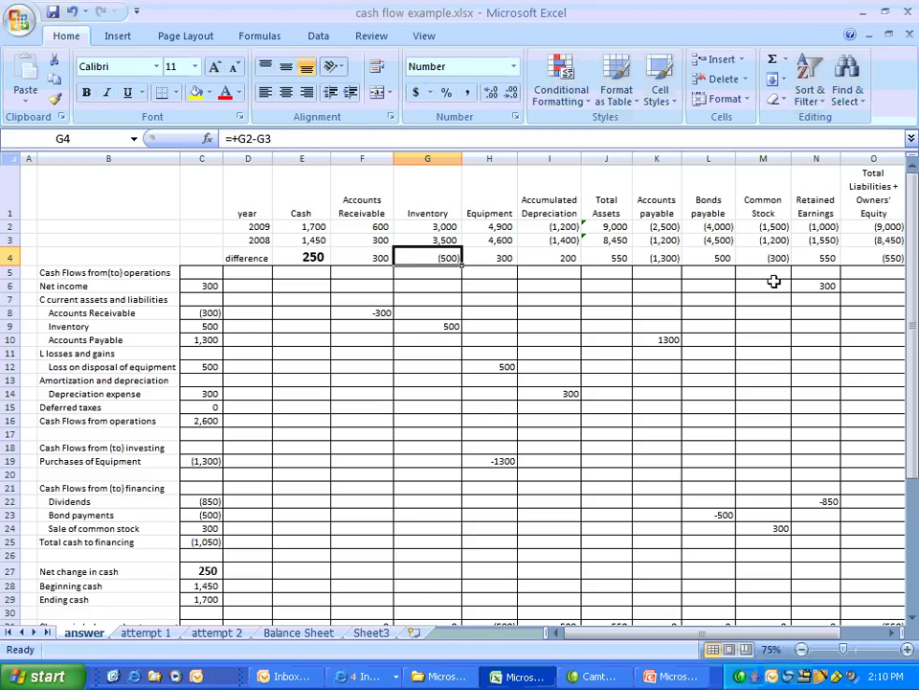
{"action": "left_click", "coordinate": [652, 343]}
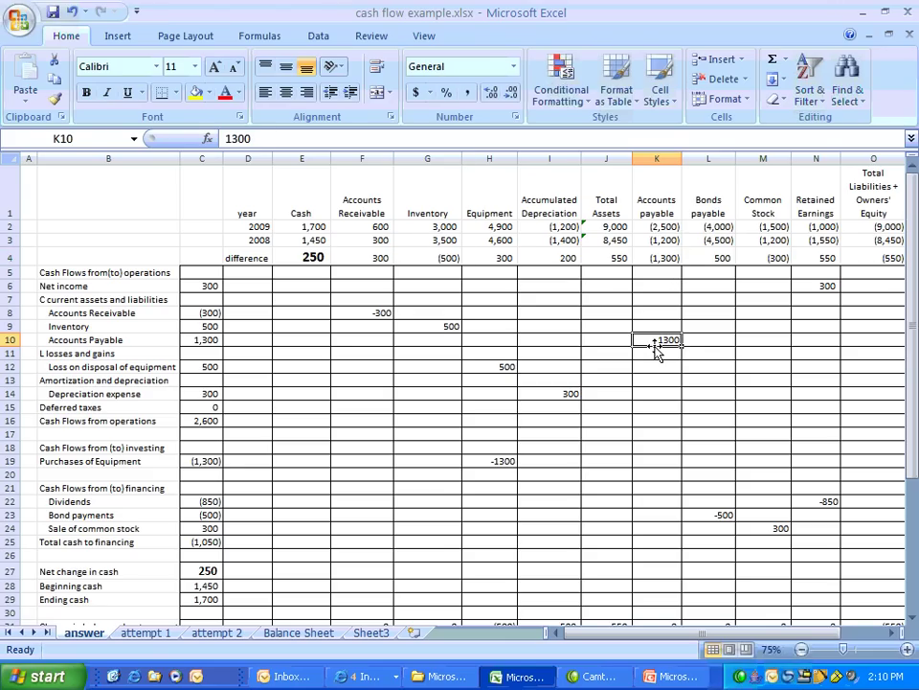
{"action": "left_click", "coordinate": [208, 339]}
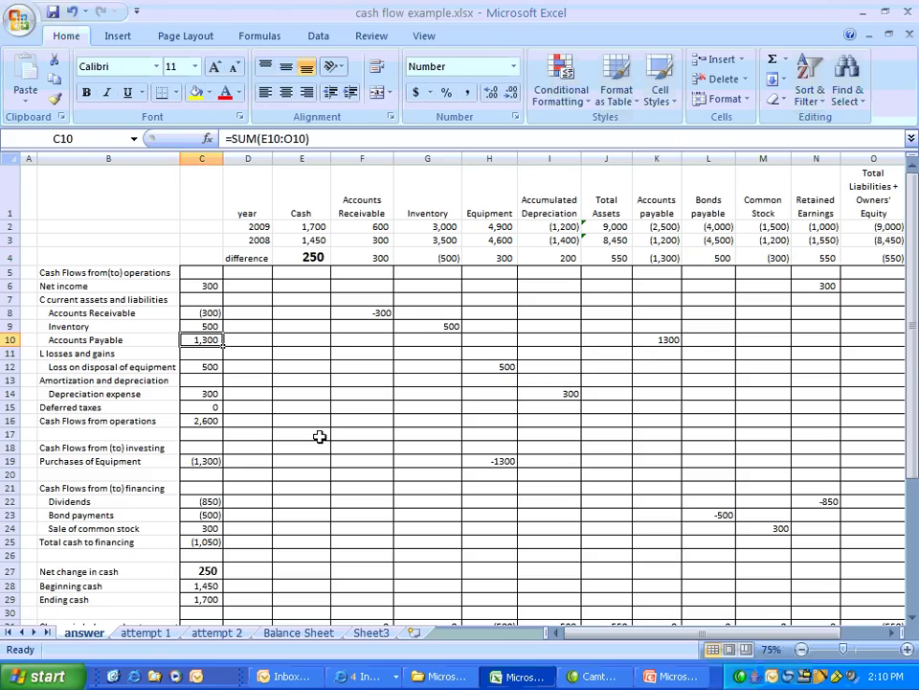
{"action": "left_click", "coordinate": [89, 366]}
{"action": "left_click", "coordinate": [192, 367]}
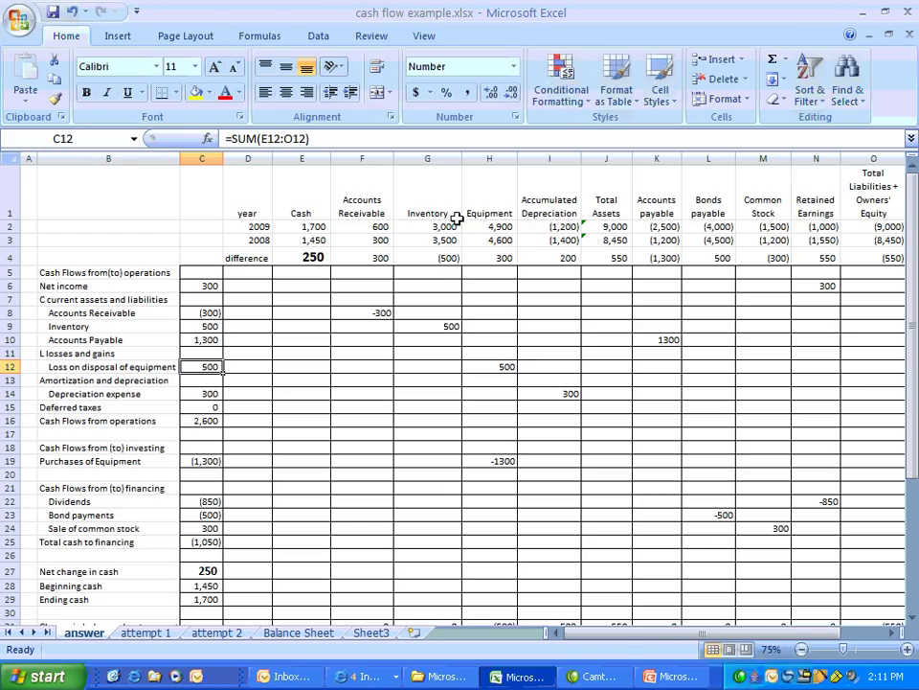
Highlight the Equipment and Accumulated Depreciation headers in H1:I1, then scroll down to their T-accounts
{"action": "left_click_drag", "start_coordinate": [489, 209], "coordinate": [539, 257]}
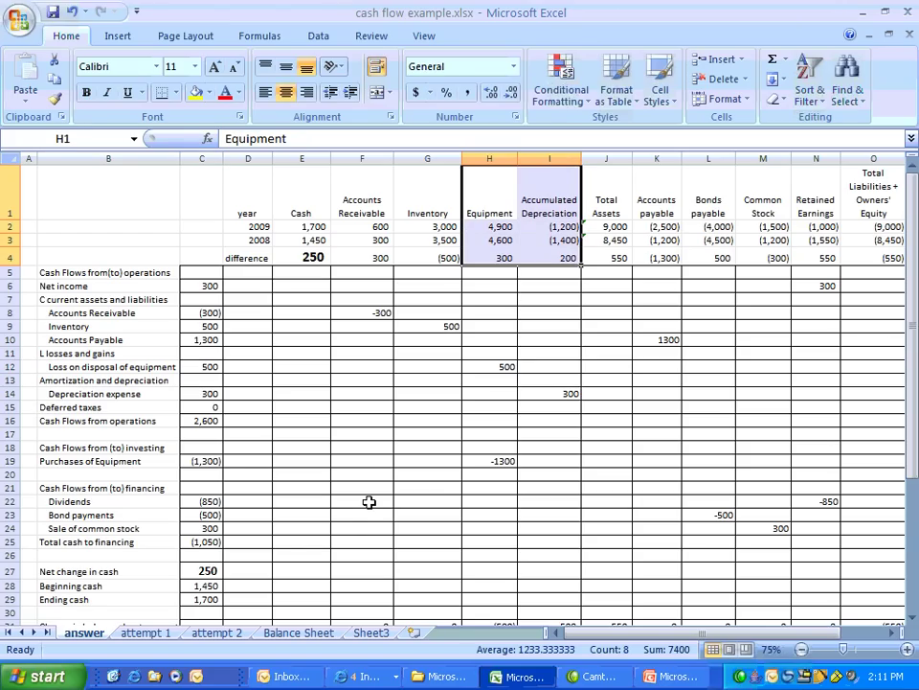
{"action": "scroll", "coordinate": [436, 491], "scroll_direction": "down", "scroll_amount": 4}
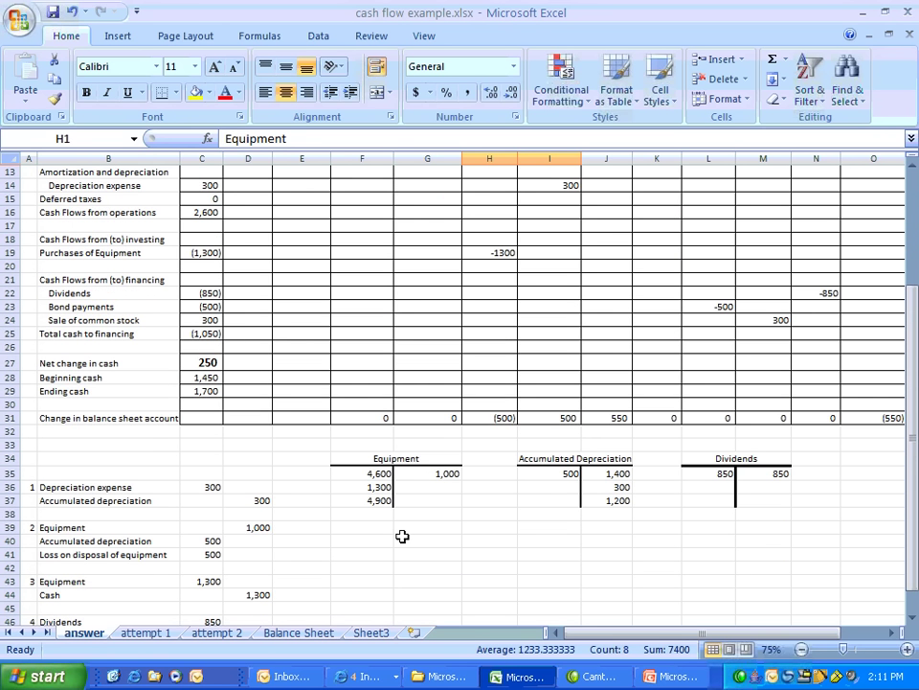
{"action": "scroll", "coordinate": [375, 515], "scroll_direction": "down", "scroll_amount": 1}
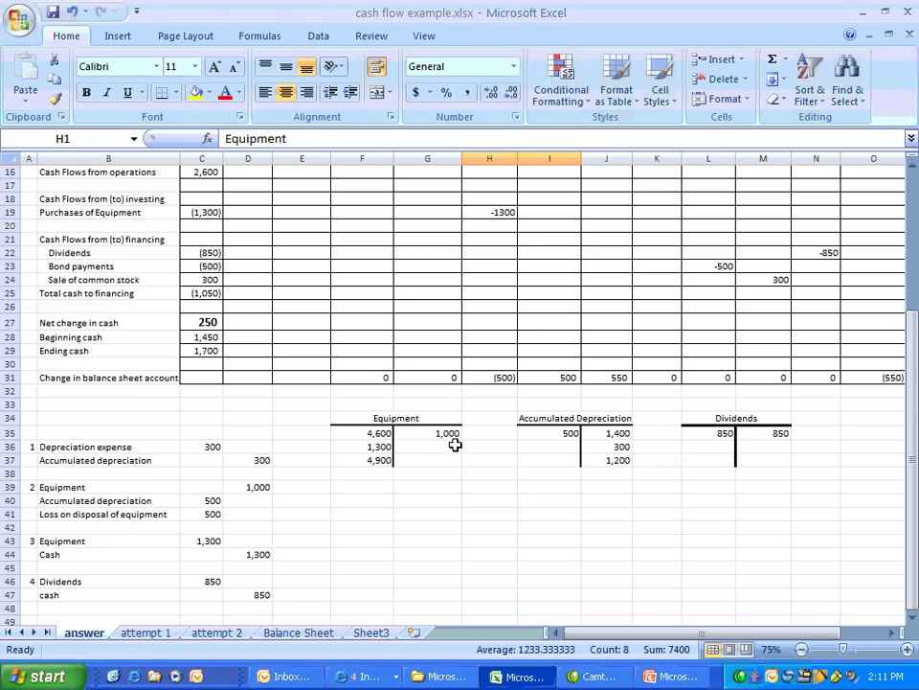
{"action": "left_click", "coordinate": [383, 433]}
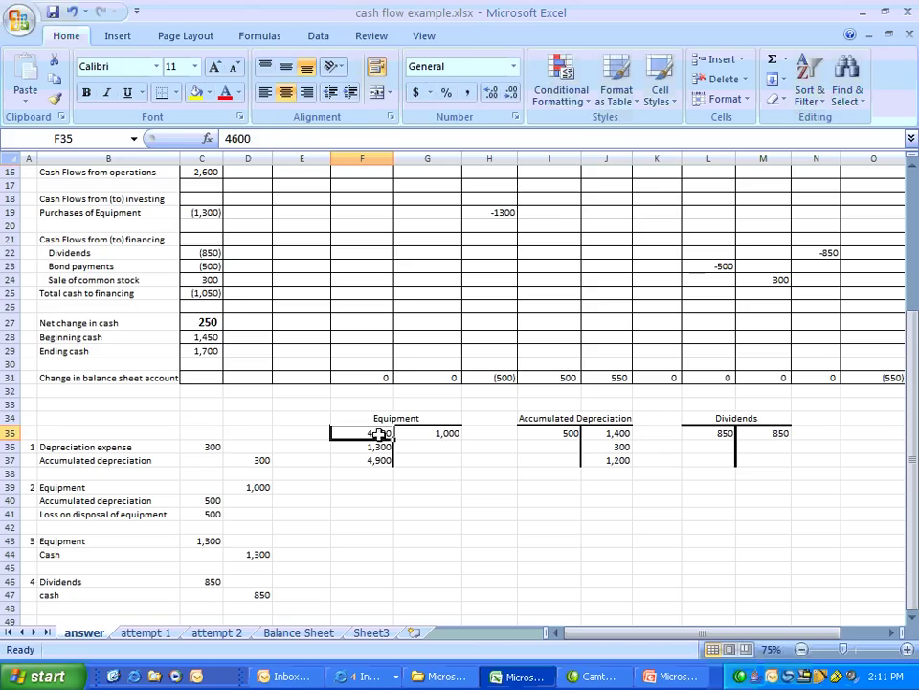
{"action": "left_click", "coordinate": [372, 461]}
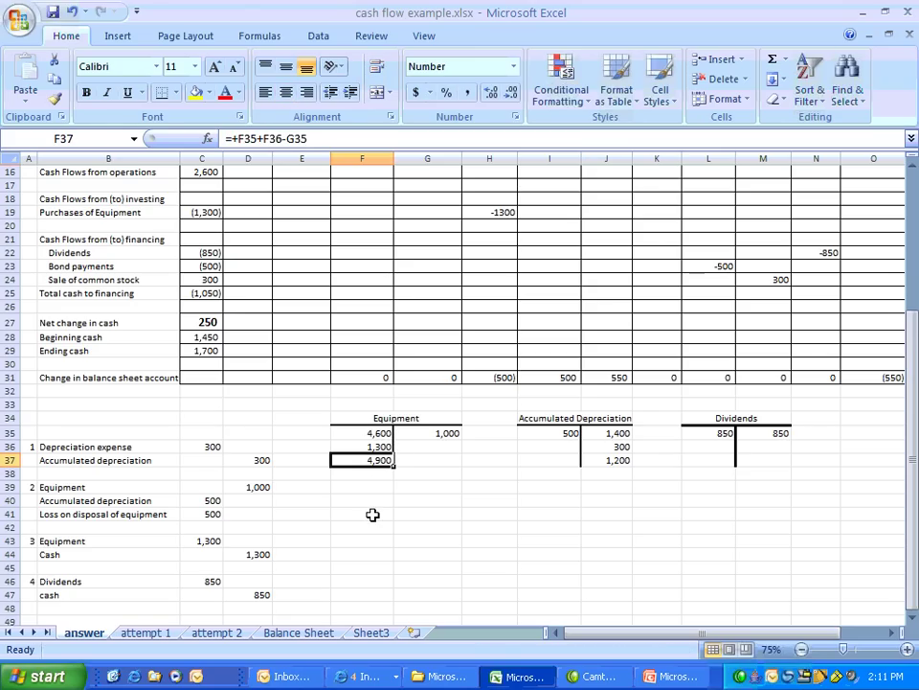
{"action": "left_click", "coordinate": [616, 433]}
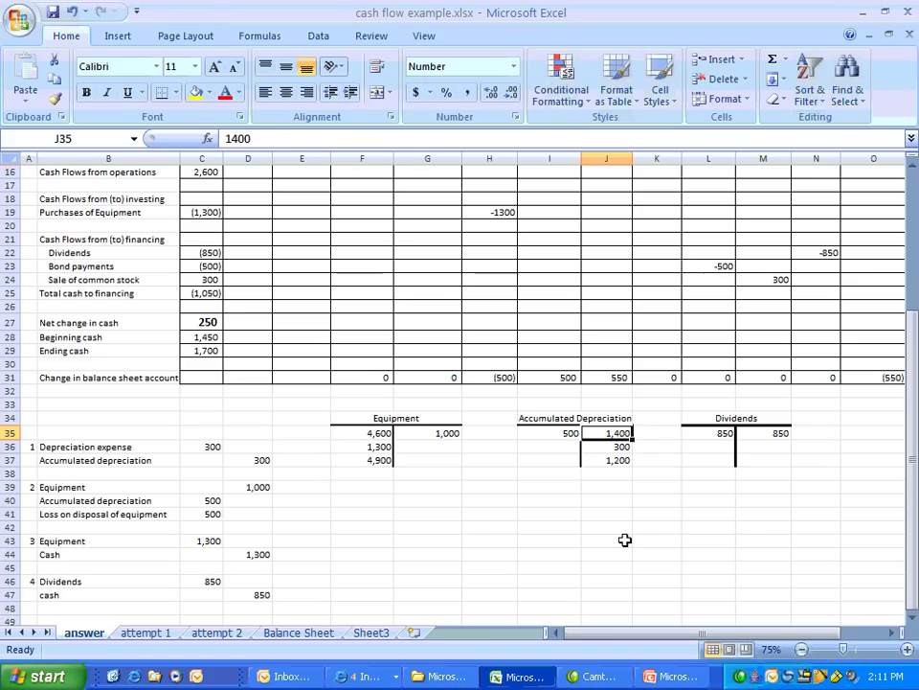
{"action": "left_click", "coordinate": [616, 461]}
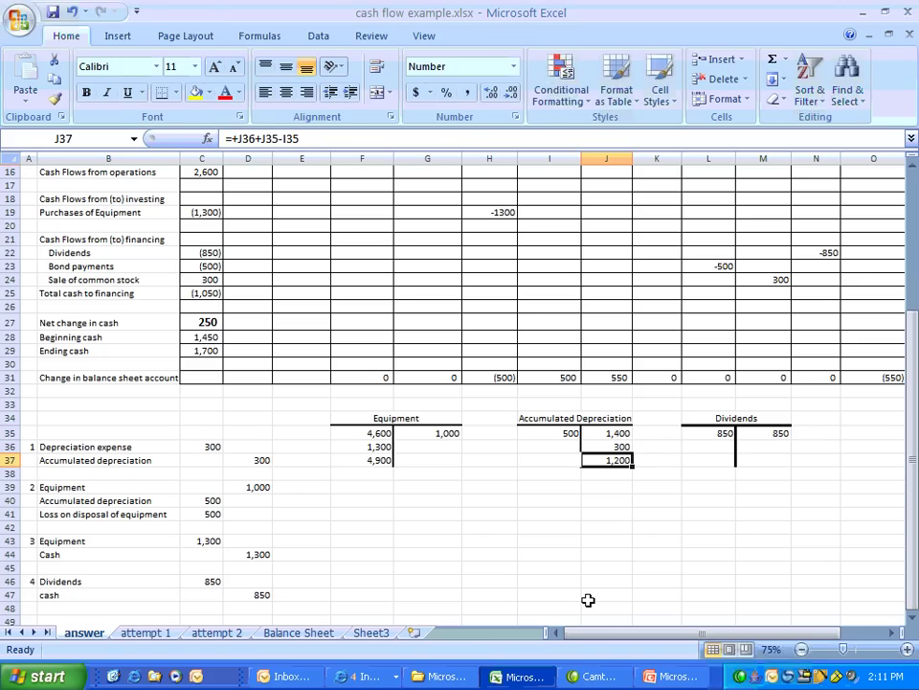
{"action": "left_click", "coordinate": [206, 446]}
{"action": "left_click", "coordinate": [260, 458]}
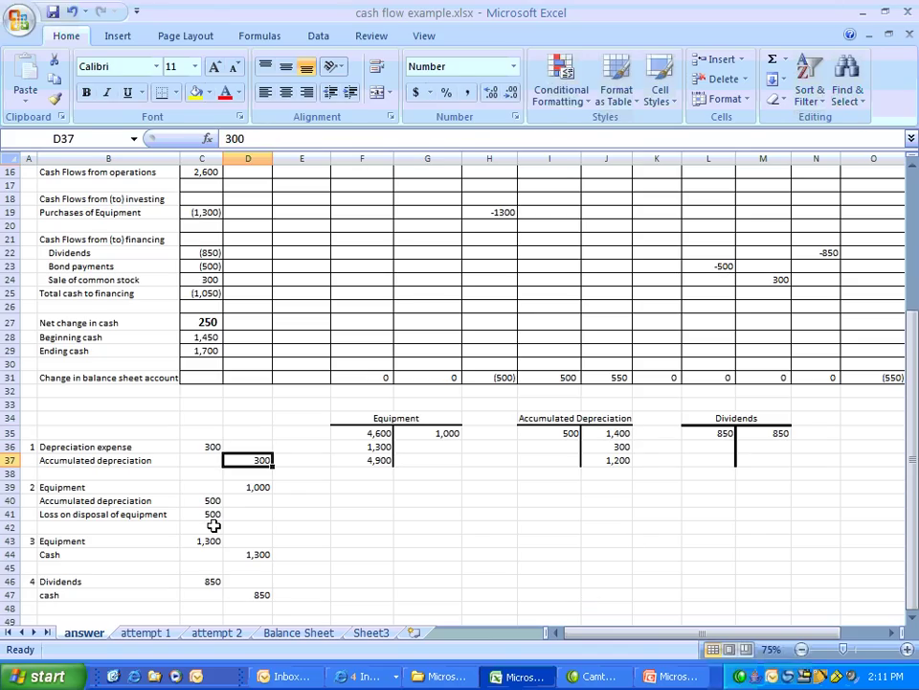